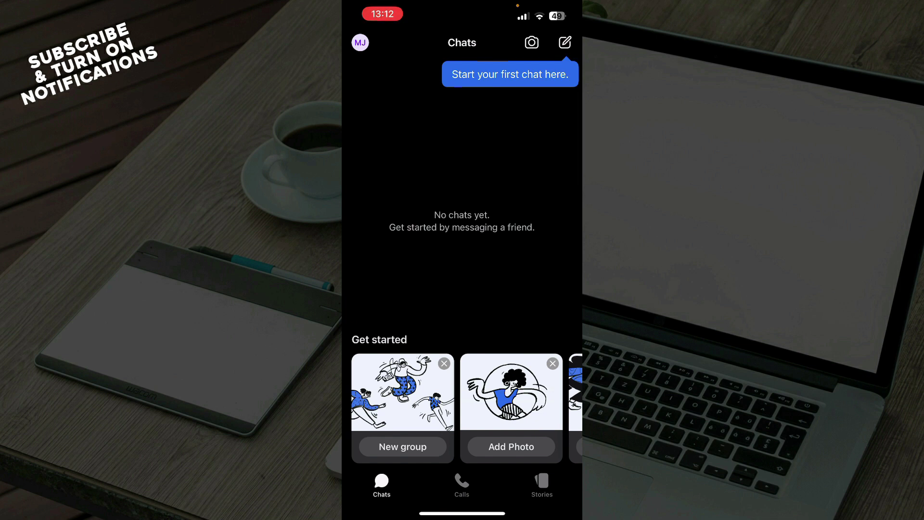
Step: Start a new message, then cancel it to return to the empty chat list
click(565, 42)
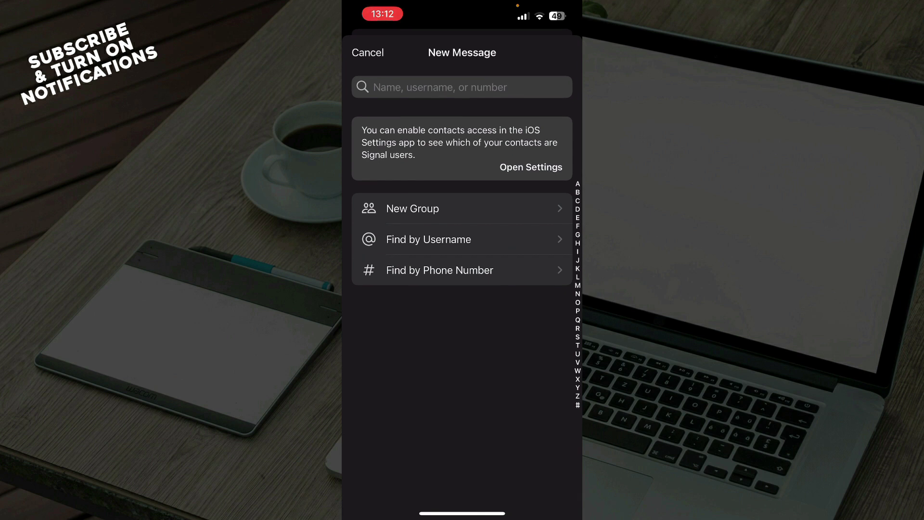
click(368, 53)
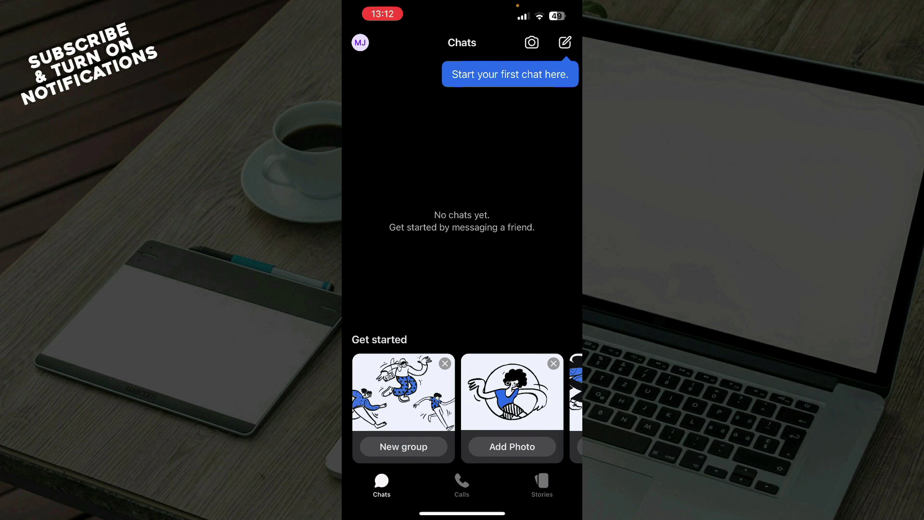
scroll(462, 408, right, 2)
scroll(462, 408, right, 5)
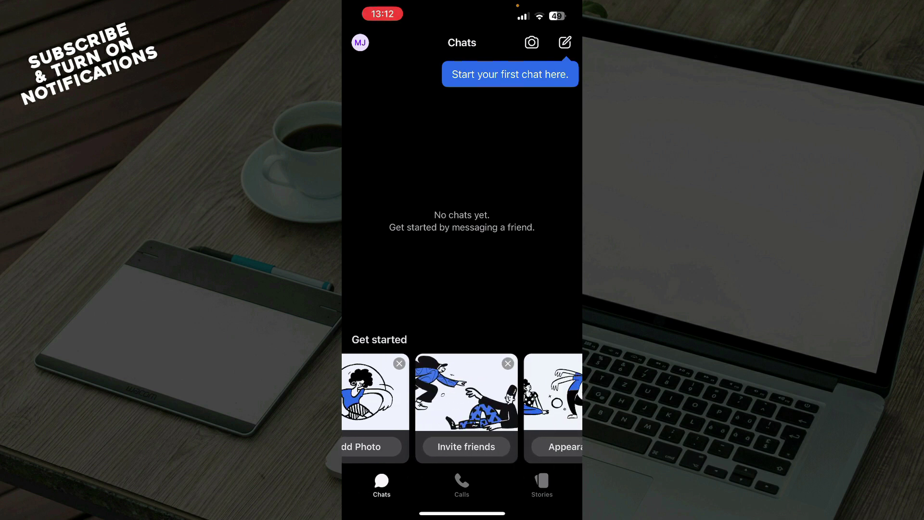
scroll(462, 408, left, 4)
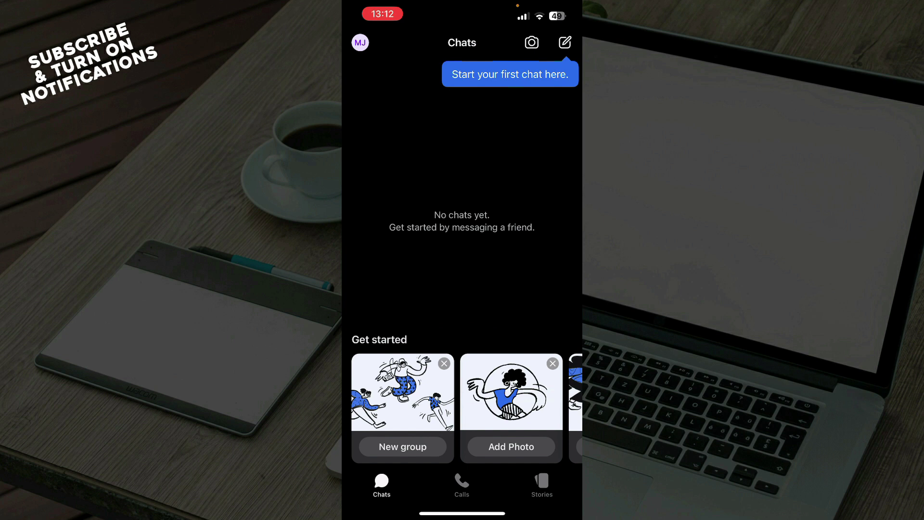
Step: Check the empty Calls history and the Stories list, then go back to Chats
click(461, 484)
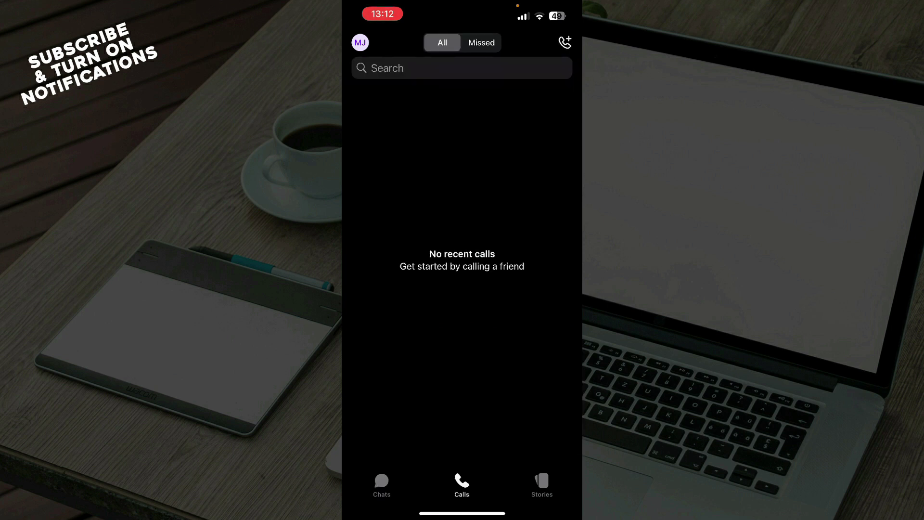
click(541, 485)
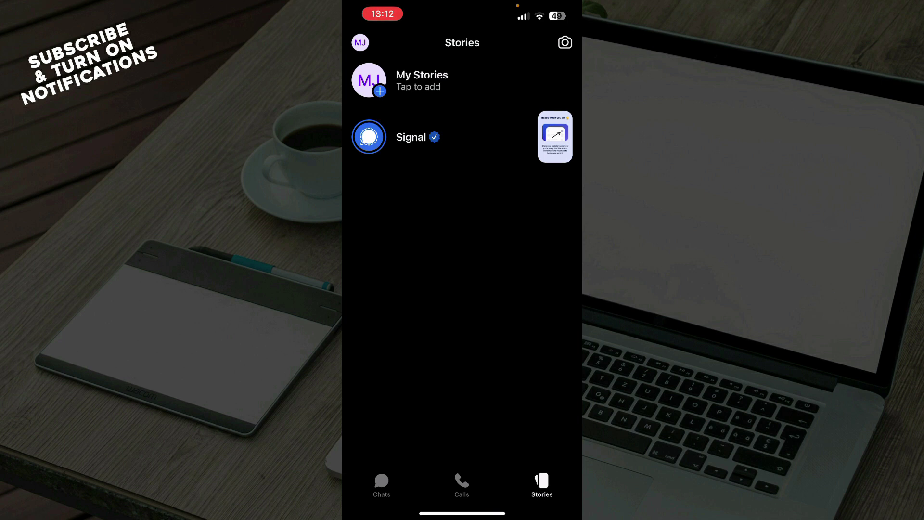
click(381, 485)
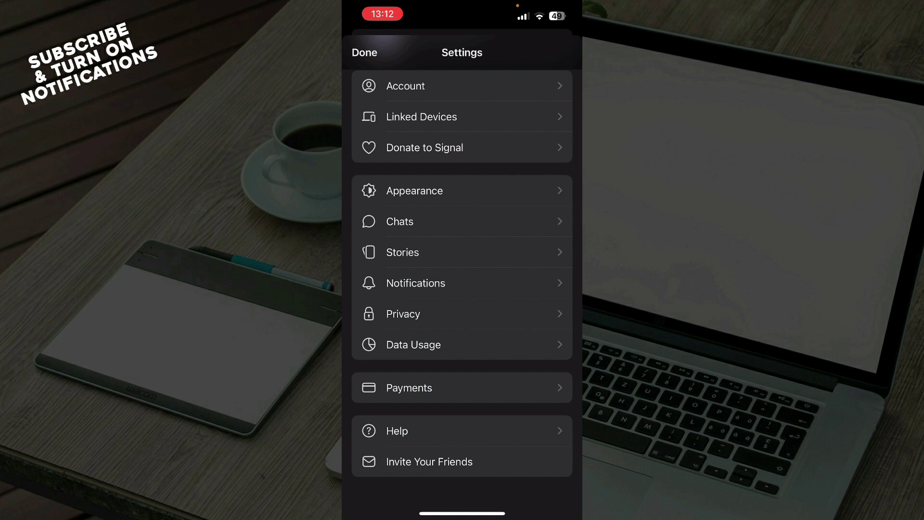
scroll(462, 288, down, 1)
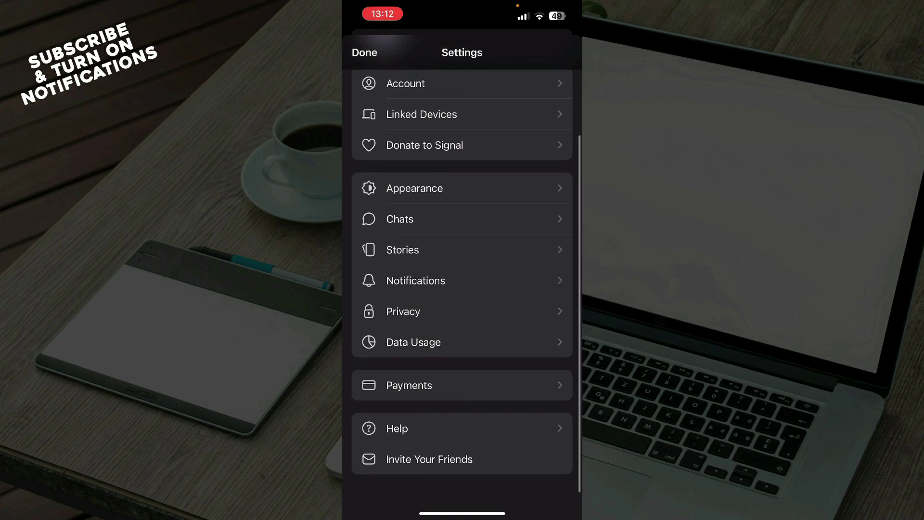